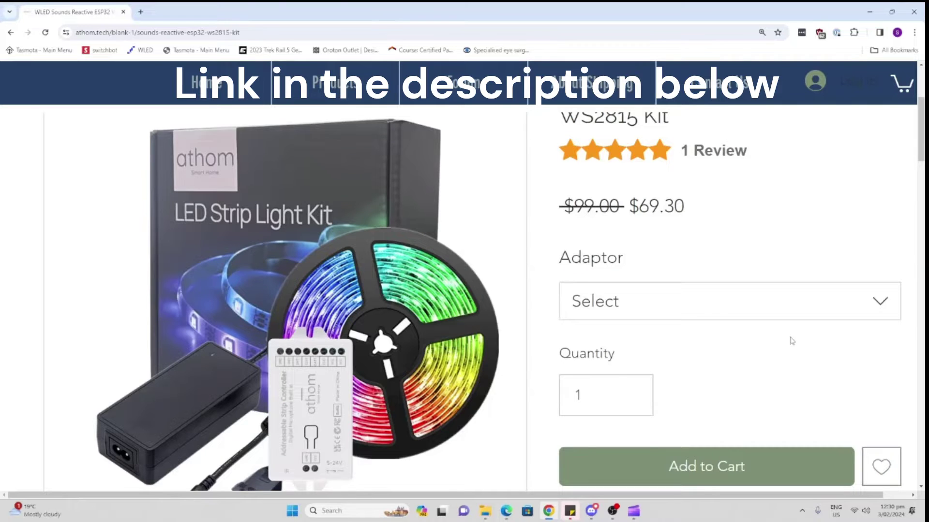
# Step: Scroll the WS2815 kit product page to the starter kit's included-parts list
pyautogui.scroll(1, 792, 341)
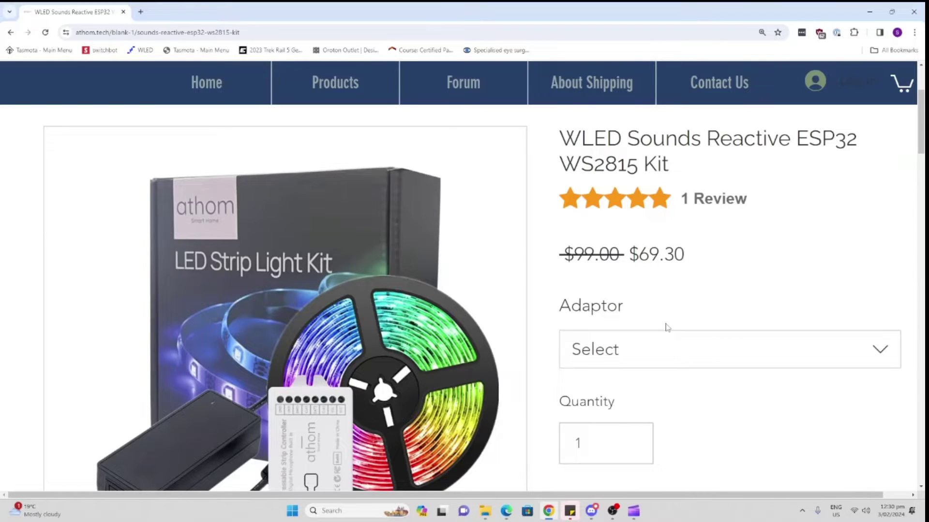
pyautogui.scroll(-3, 504, 321)
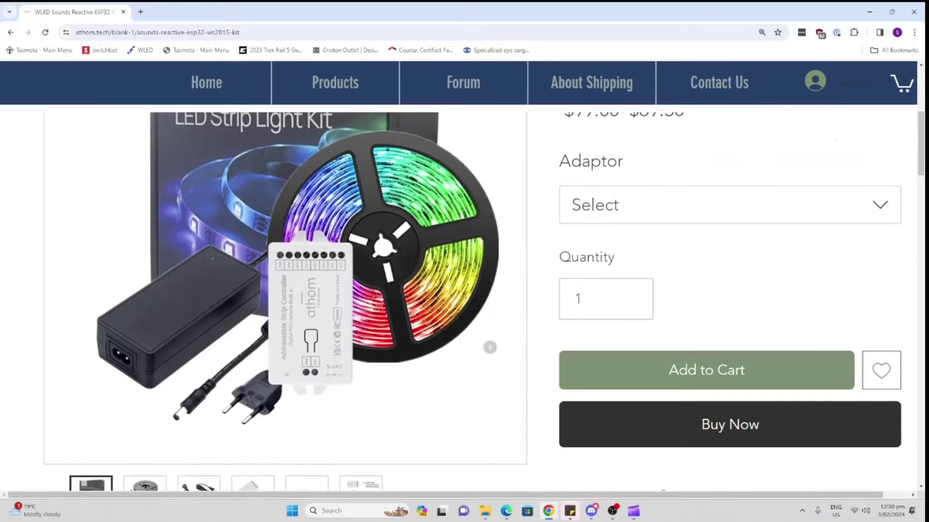
pyautogui.scroll(2, 489, 330)
pyautogui.scroll(-10, 396, 328)
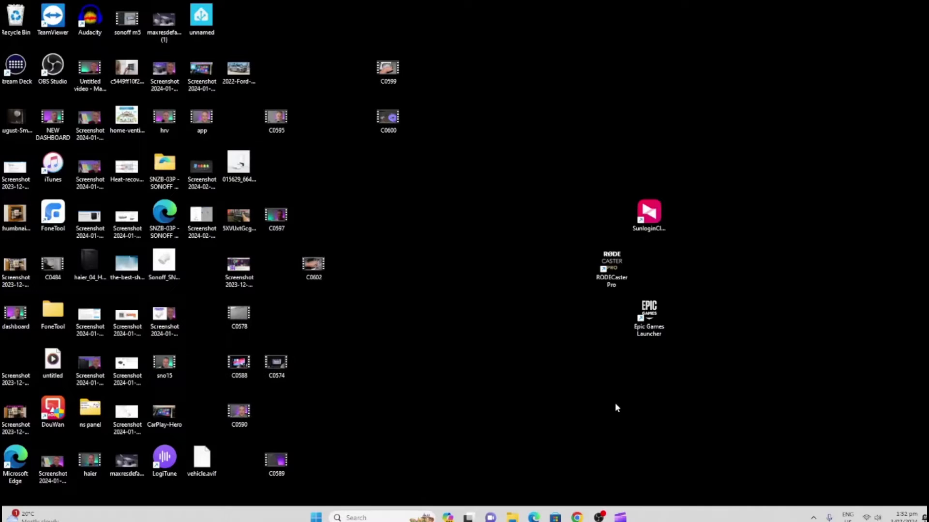
# Step: Connect the PC to the open WLED_771DE0 Wi-Fi network from the taskbar network panel
pyautogui.click(867, 519)
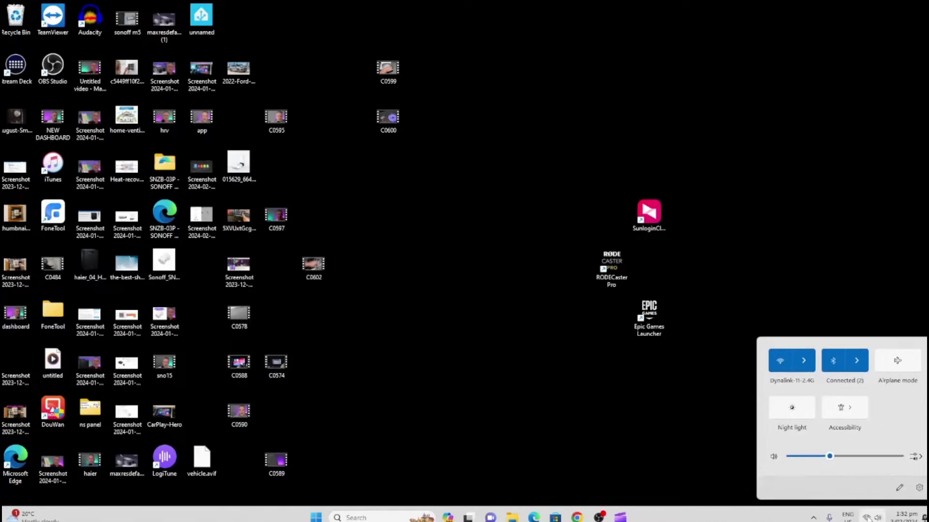
pyautogui.click(805, 361)
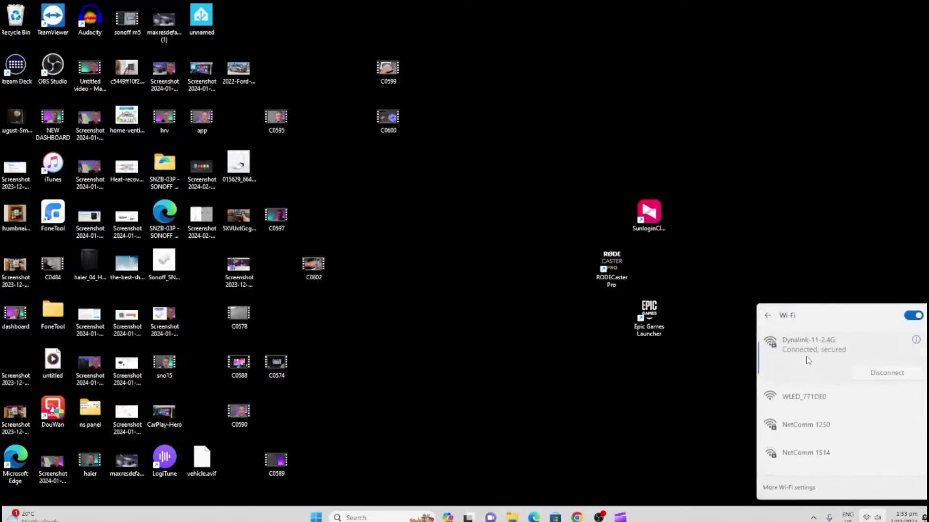
pyautogui.click(798, 402)
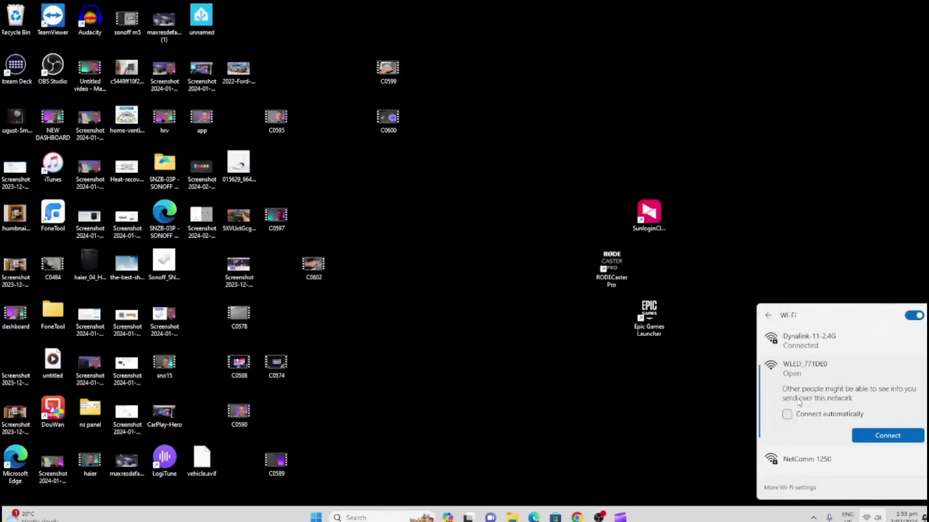
pyautogui.click(874, 437)
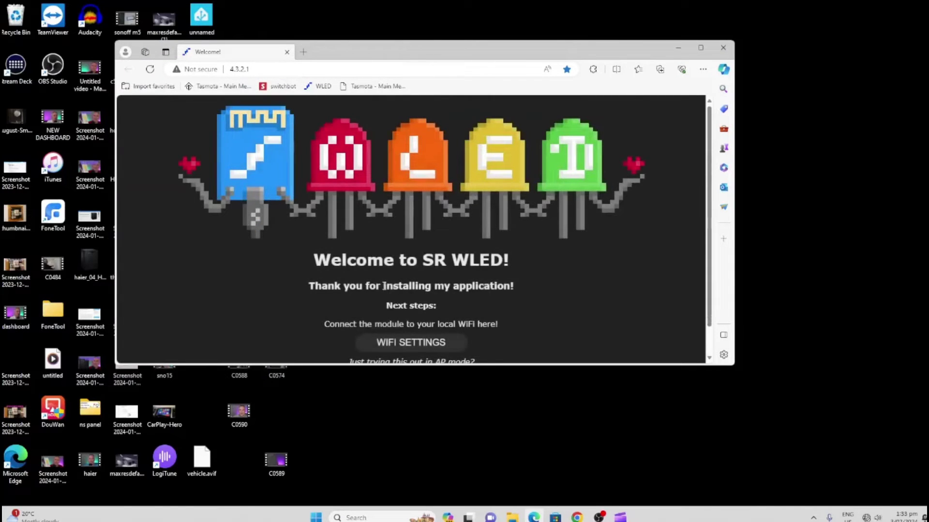
# Step: In WLED's Wi-Fi settings, choose the saved Dynalink-11-2.4G network as the SSID
pyautogui.scroll(-1, 385, 289)
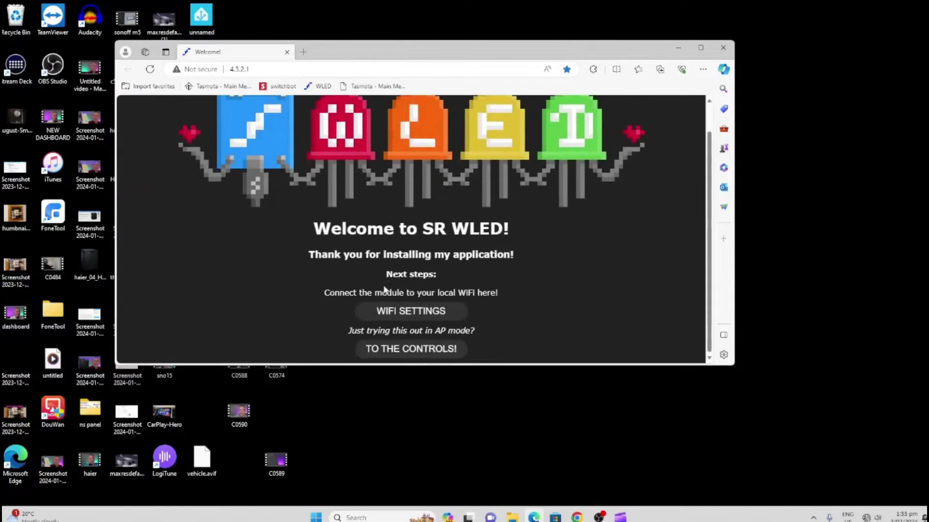
pyautogui.click(399, 311)
pyautogui.click(382, 209)
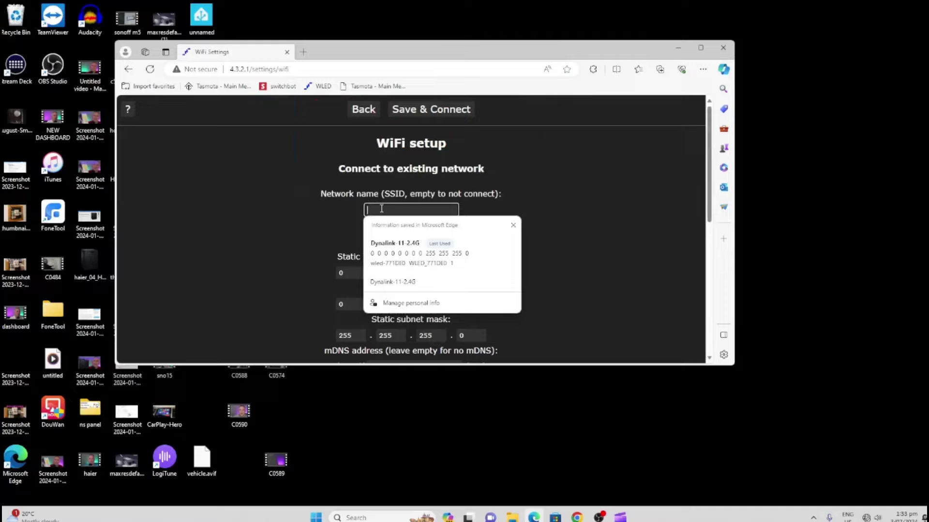
pyautogui.click(387, 244)
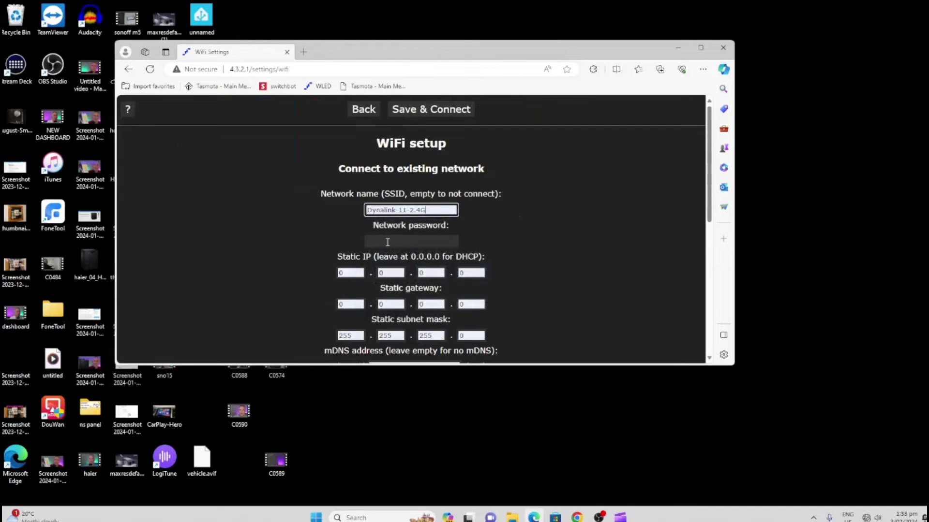
pyautogui.click(387, 237)
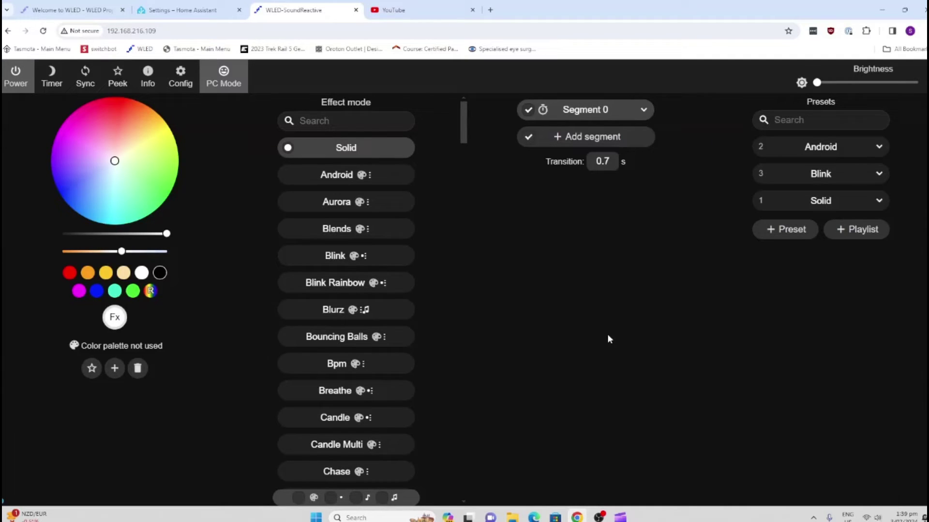
# Step: Change the LED Preferences strip length from 30 to 150 and save
pyautogui.click(181, 77)
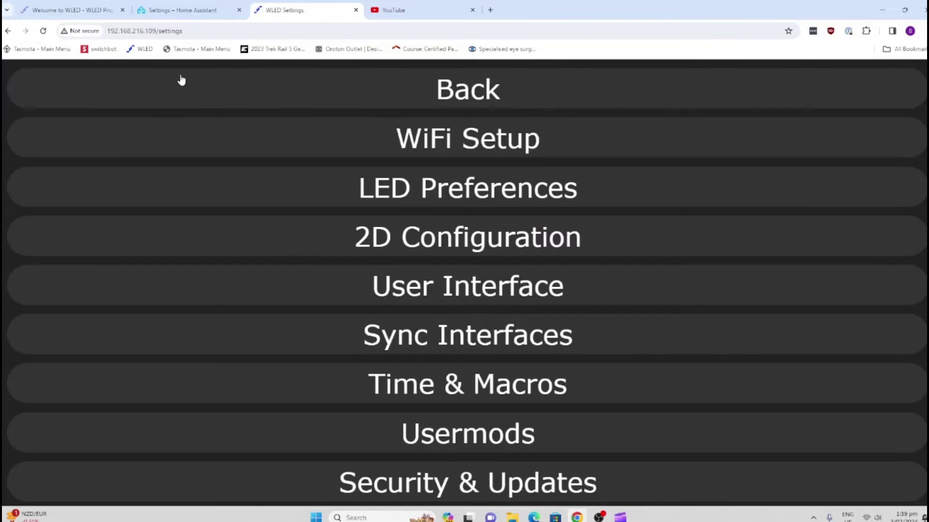
pyautogui.click(445, 195)
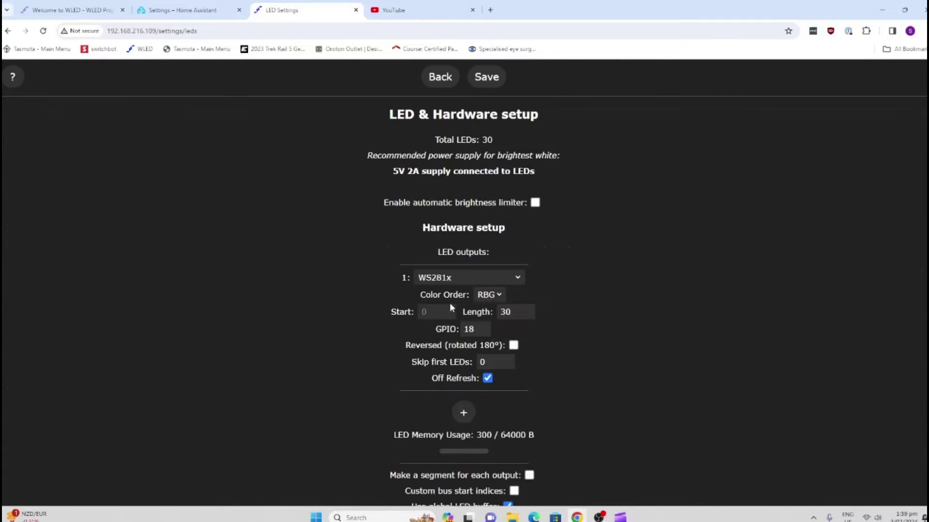
pyautogui.moveTo(515, 314); pyautogui.dragTo(499, 318)
pyautogui.write('150')
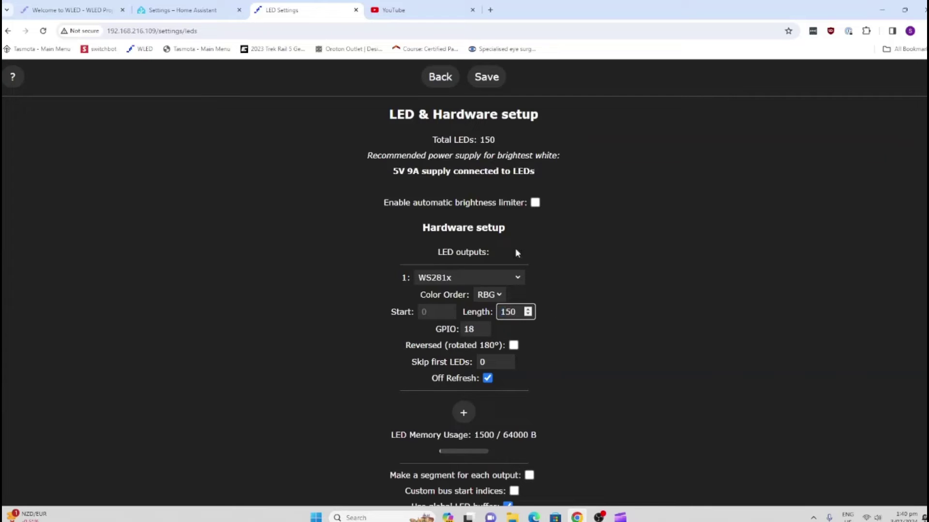
pyautogui.click(487, 77)
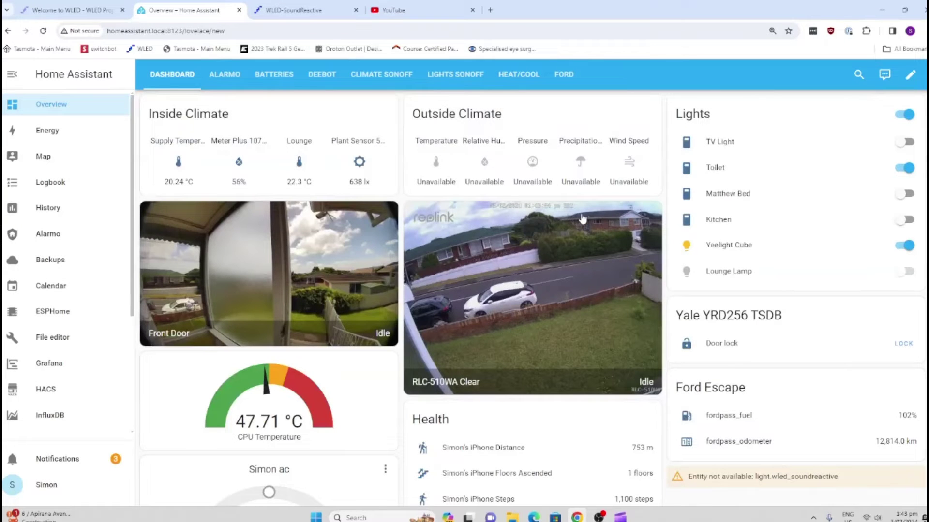
# Step: Configure and submit the discovered WLED-SoundReactive device from the Home Assistant notifications
pyautogui.click(57, 459)
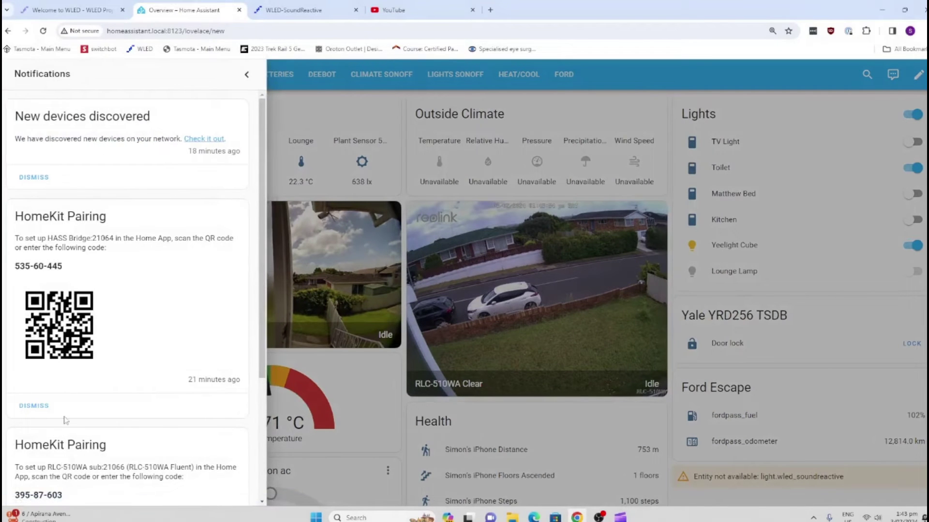
pyautogui.click(201, 139)
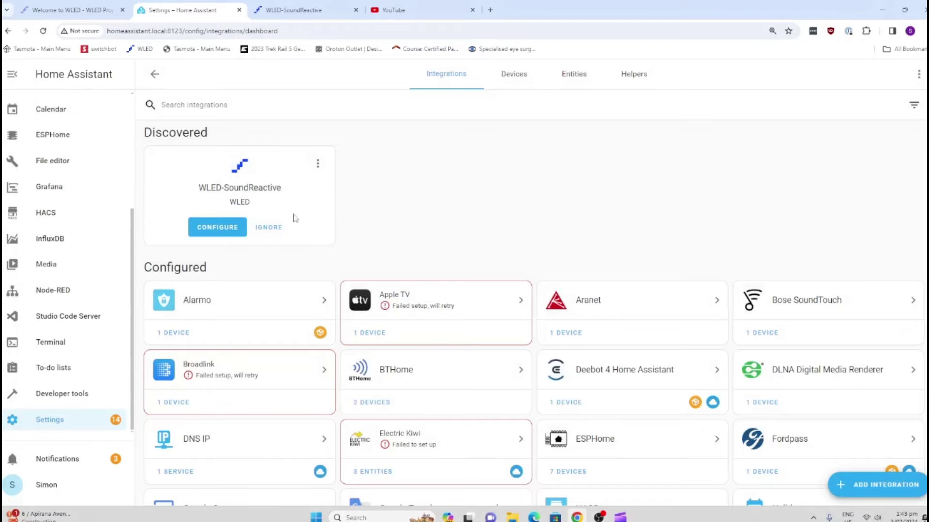
pyautogui.click(207, 233)
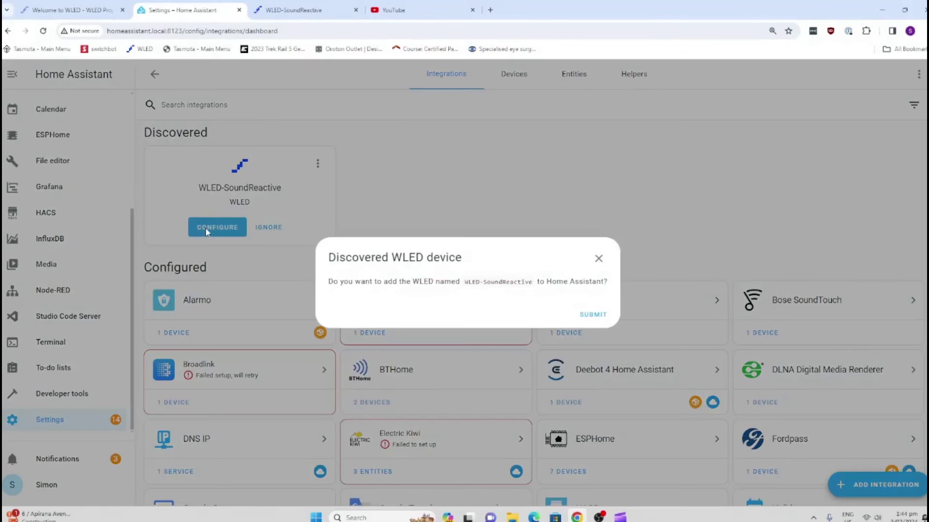
pyautogui.click(593, 315)
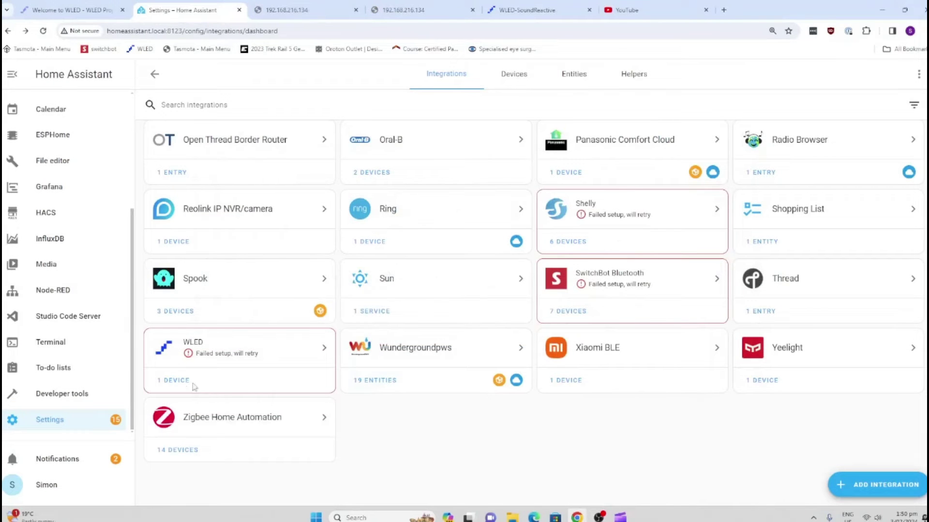
# Step: On the WLED device page, try the * Color 1 and C9 New palettes, settling on Red & Blue
pyautogui.click(176, 382)
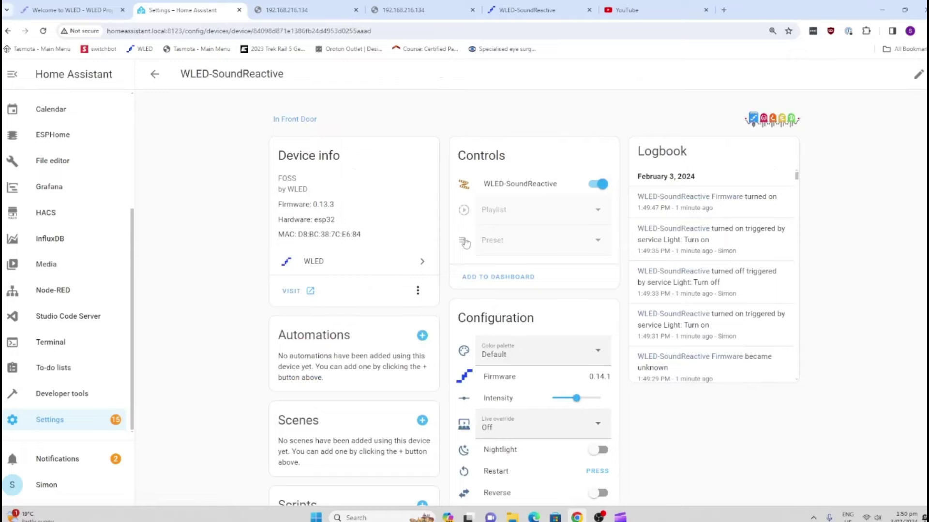
pyautogui.scroll(-2, 486, 382)
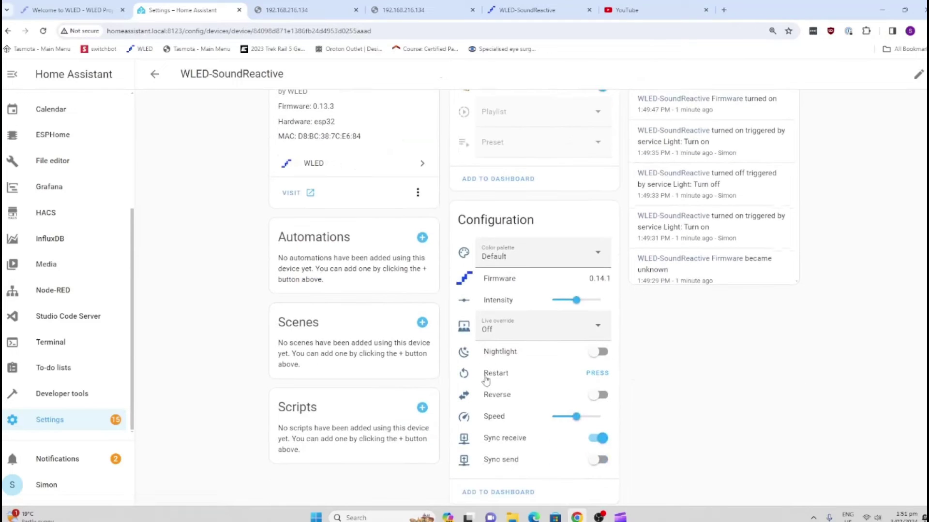
pyautogui.click(595, 256)
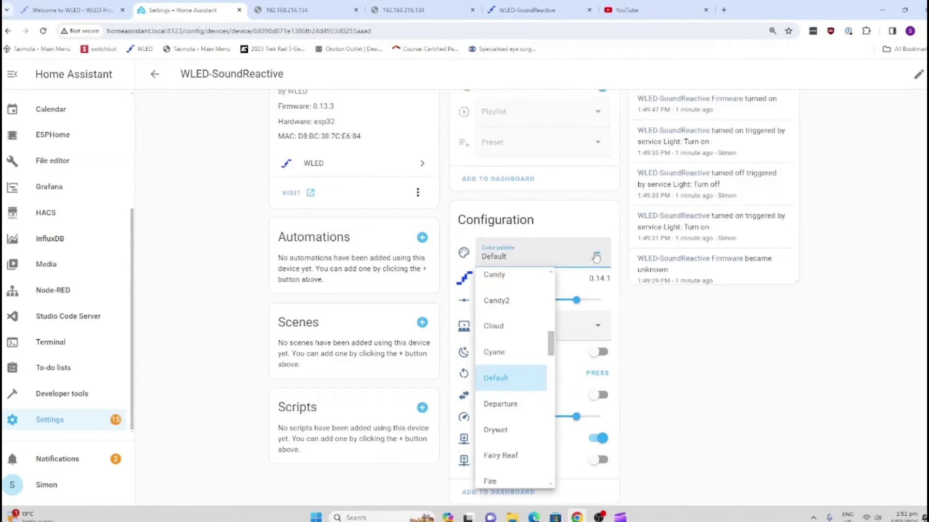
pyautogui.moveTo(552, 347); pyautogui.dragTo(556, 289)
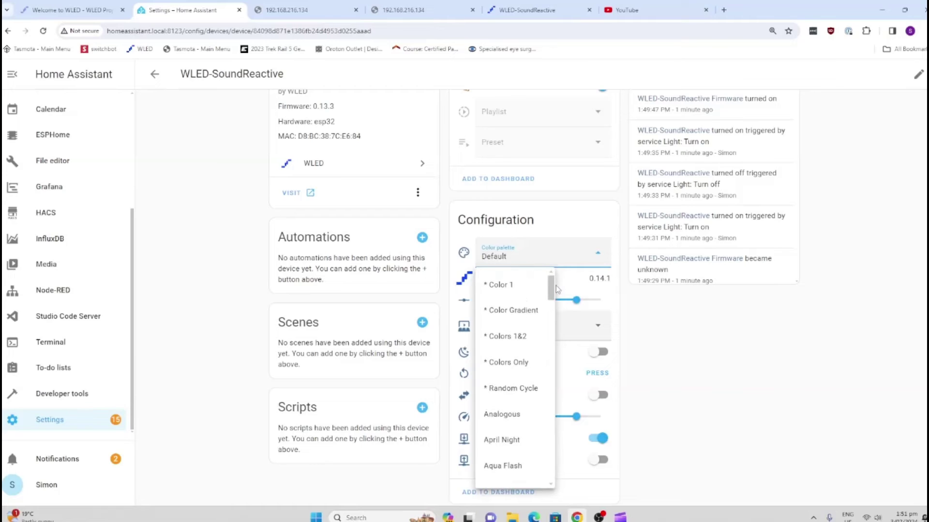
pyautogui.click(515, 286)
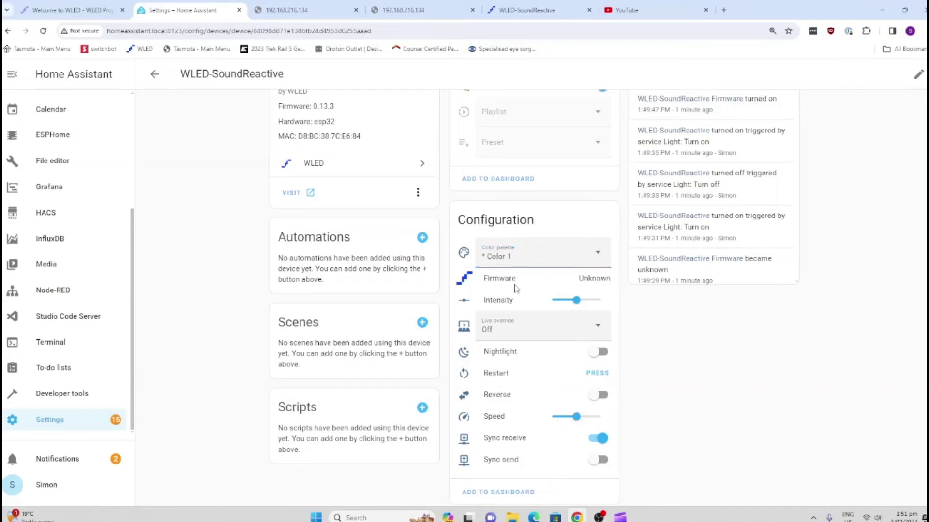
pyautogui.click(599, 255)
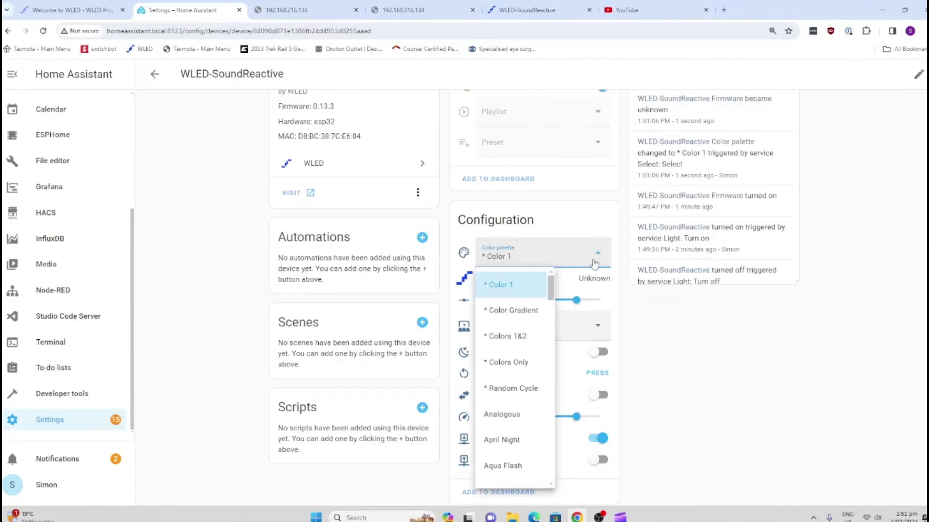
pyautogui.scroll(-5, 509, 407)
pyautogui.click(508, 409)
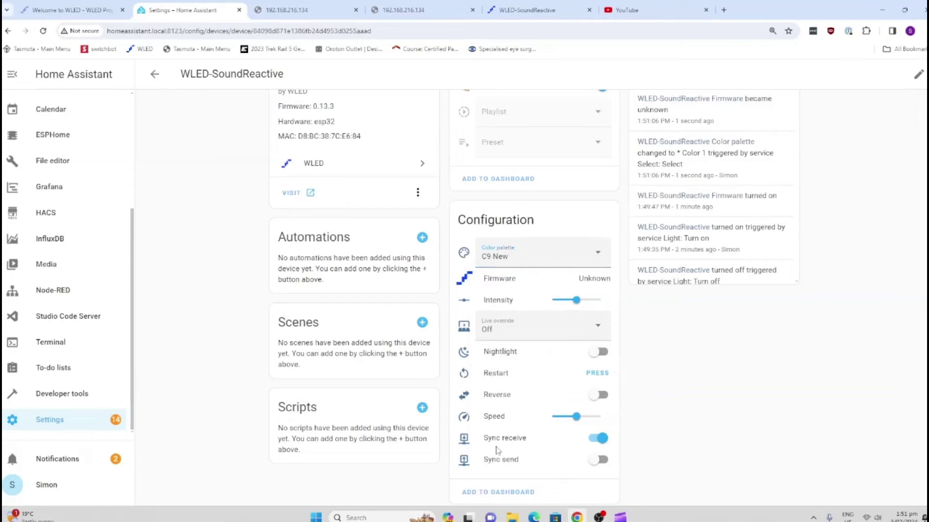
pyautogui.click(596, 253)
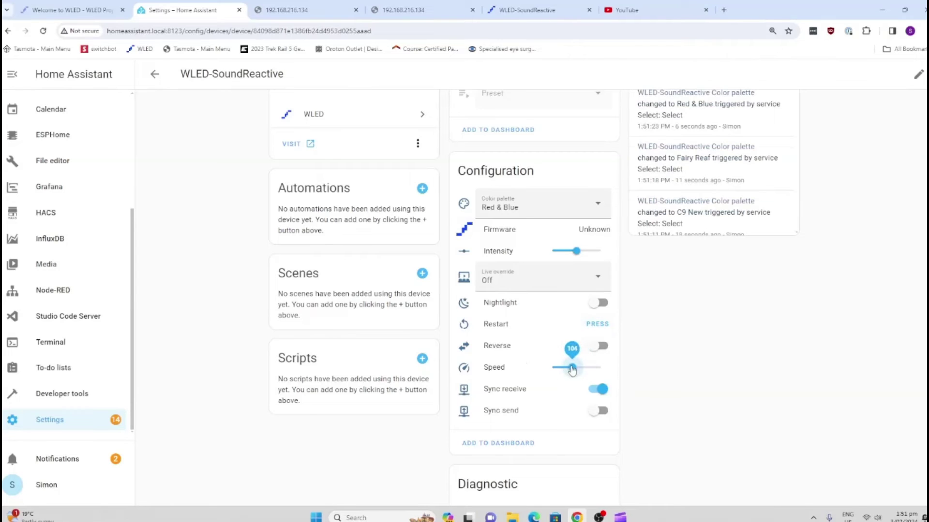
# Step: Turn Reverse on and Sync receive off for the WLED-SoundReactive controller
pyautogui.click(600, 346)
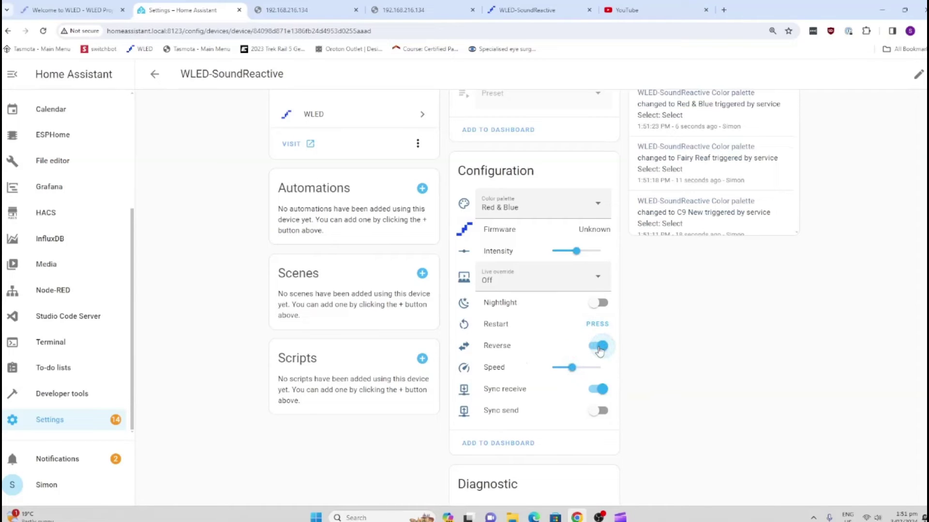
pyautogui.click(599, 391)
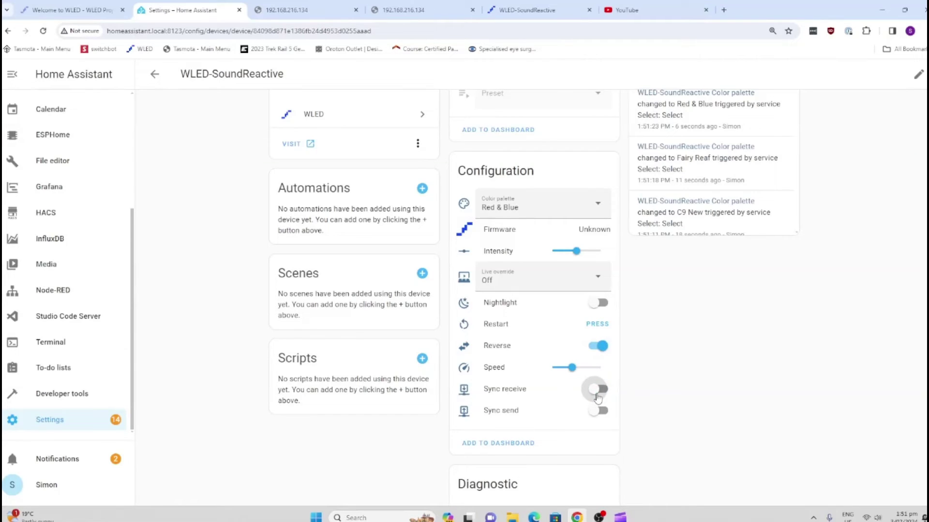
pyautogui.scroll(-2, 594, 403)
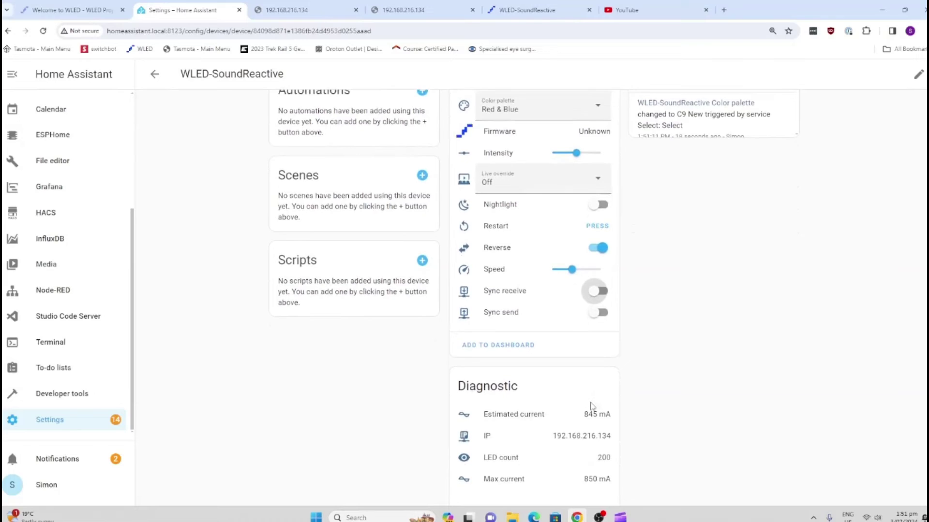
pyautogui.scroll(-2, 592, 406)
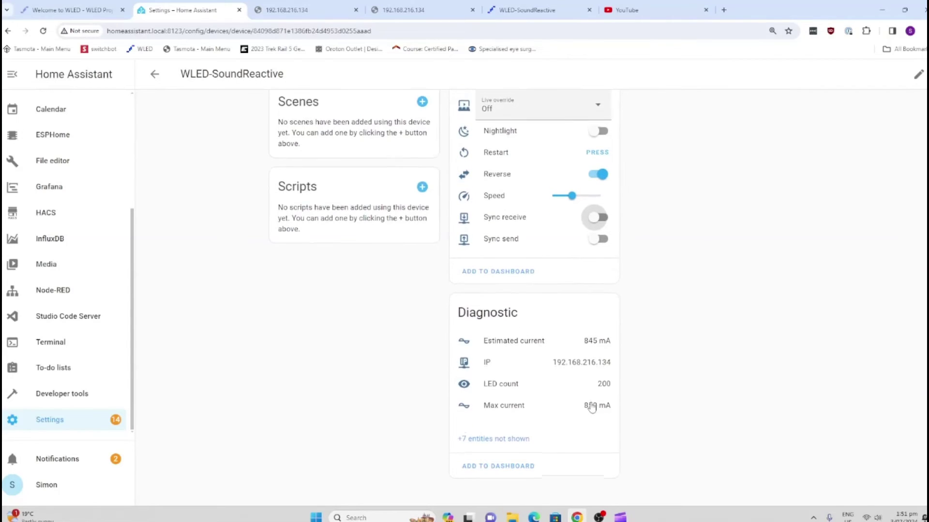
pyautogui.scroll(6, 591, 408)
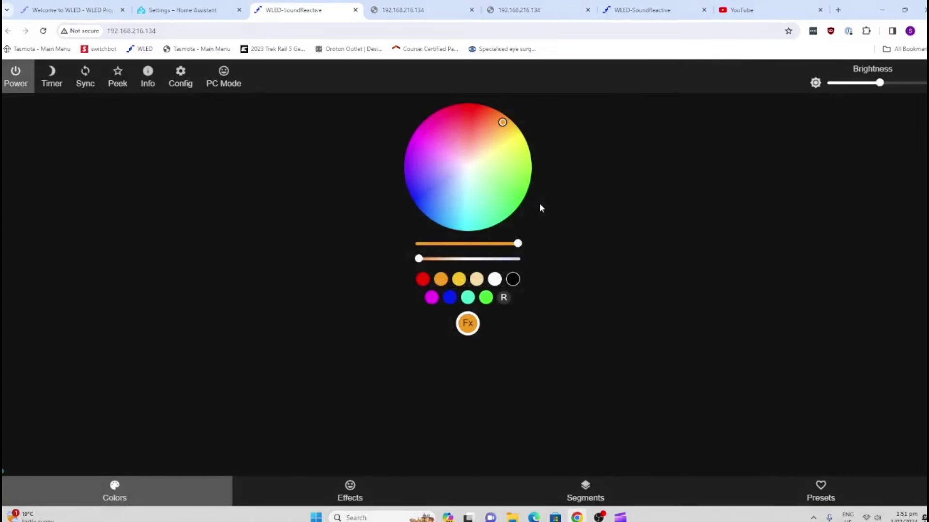
# Step: Enable PC Mode and the Peek live preview, then apply 2D Swirl followed by 2D Waverly
pyautogui.click(217, 78)
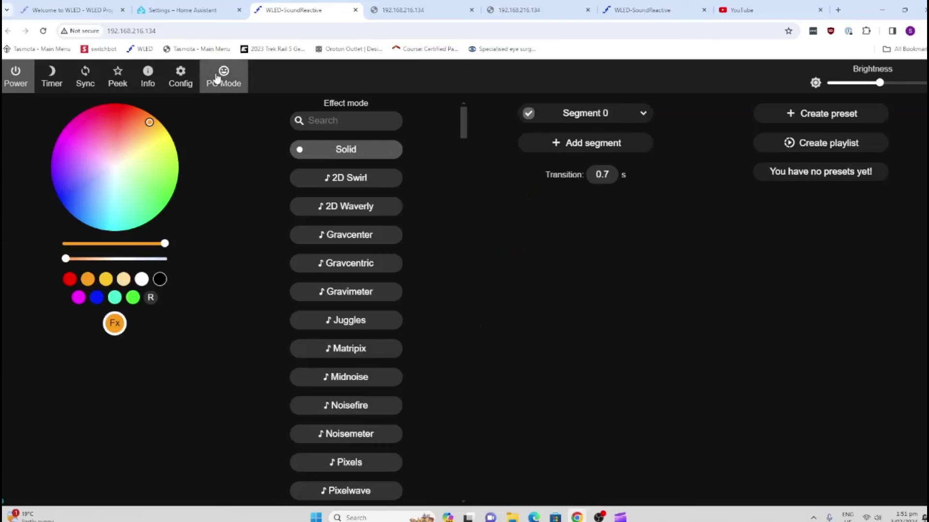
pyautogui.click(184, 78)
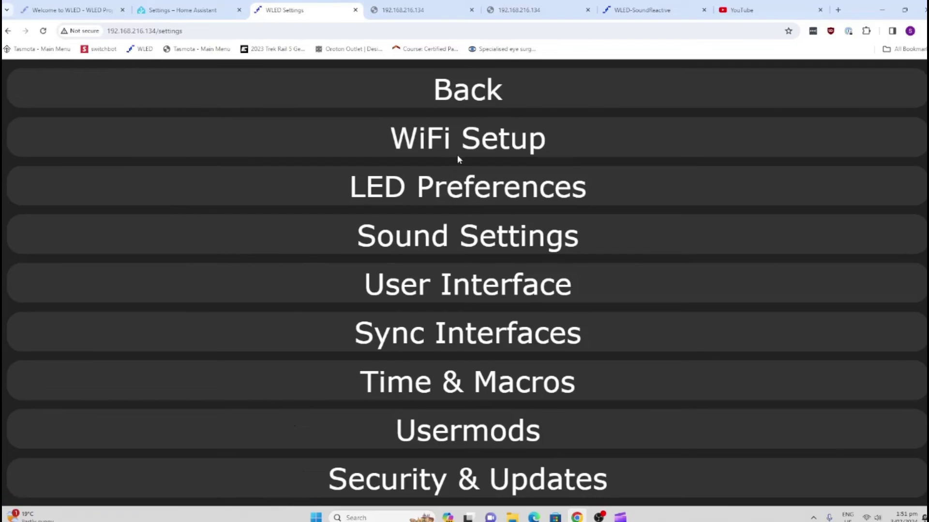
pyautogui.click(470, 91)
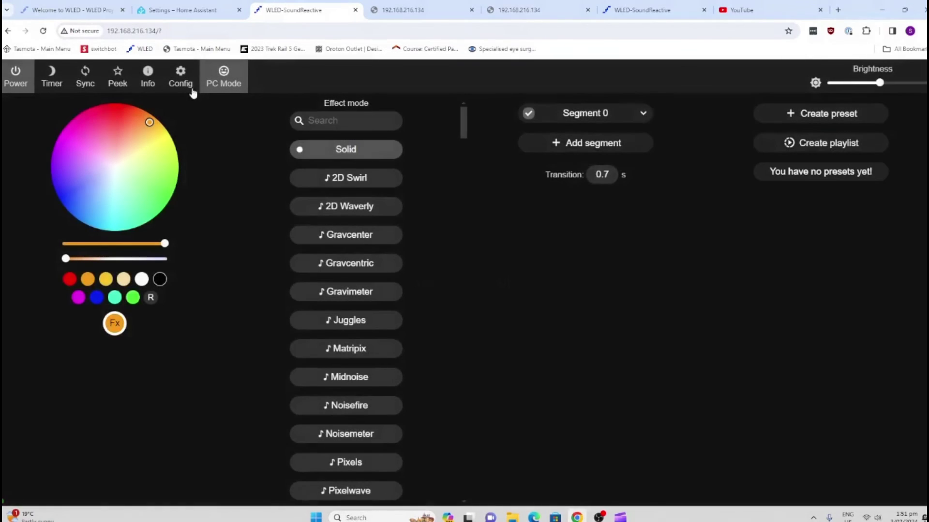
pyautogui.click(118, 77)
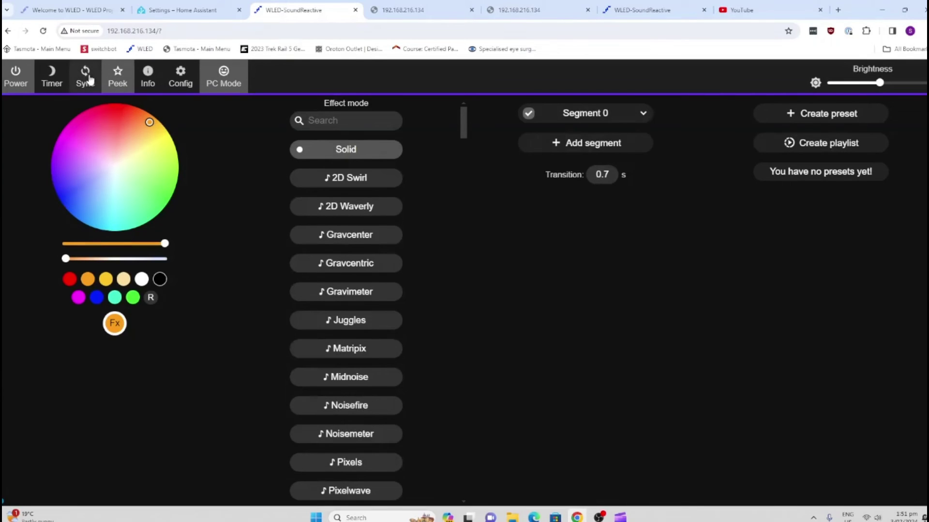
pyautogui.click(367, 179)
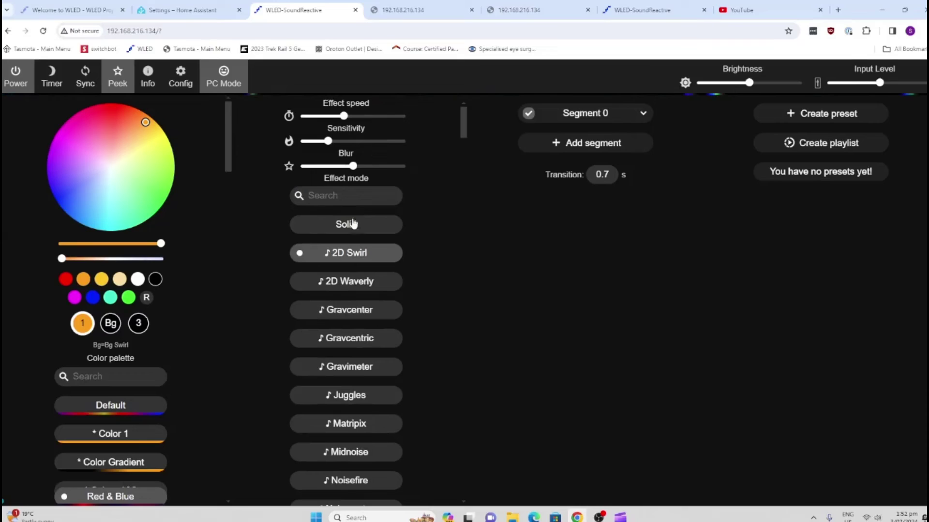
pyautogui.click(353, 285)
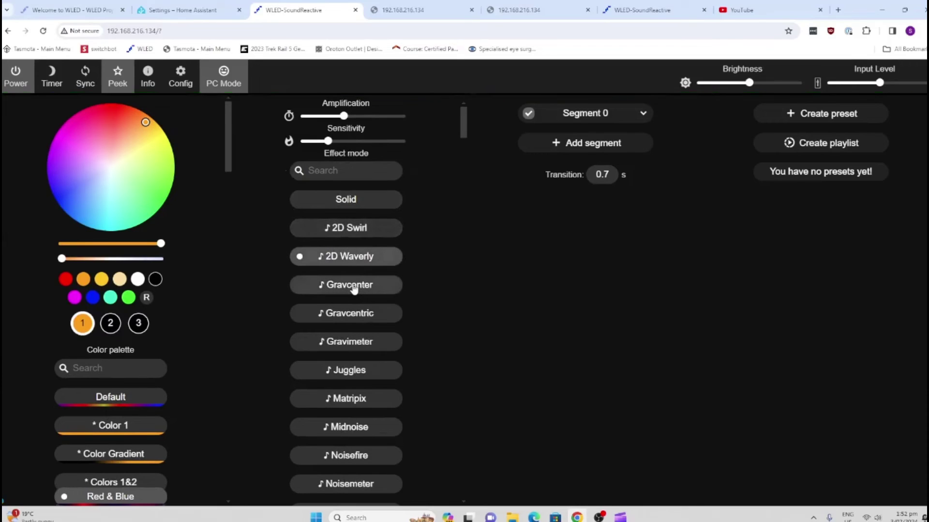